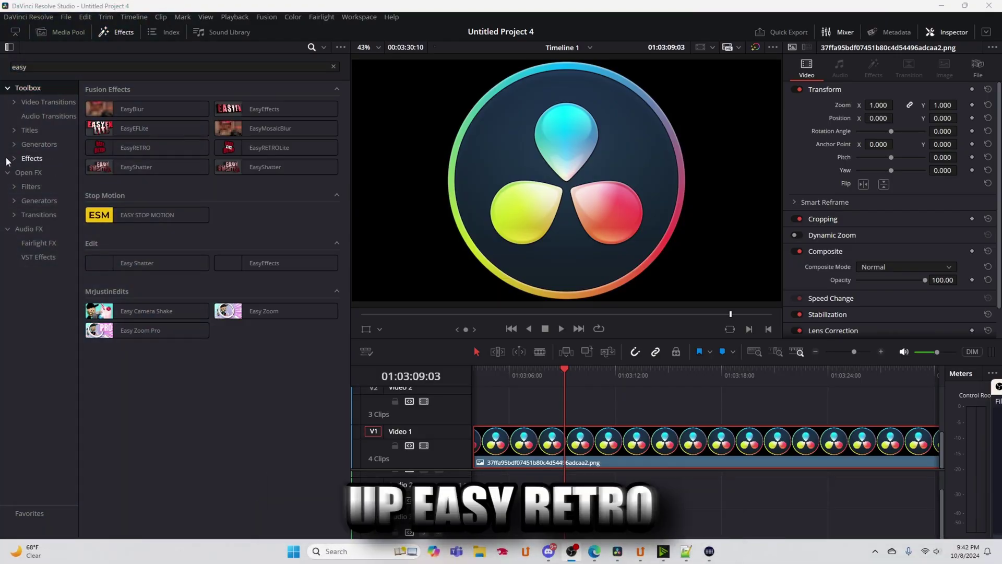
# Step: Apply EasyRETRO to the logo clip on Video 1 and move the clip to start near 01:02:56
pyautogui.click(136, 149)
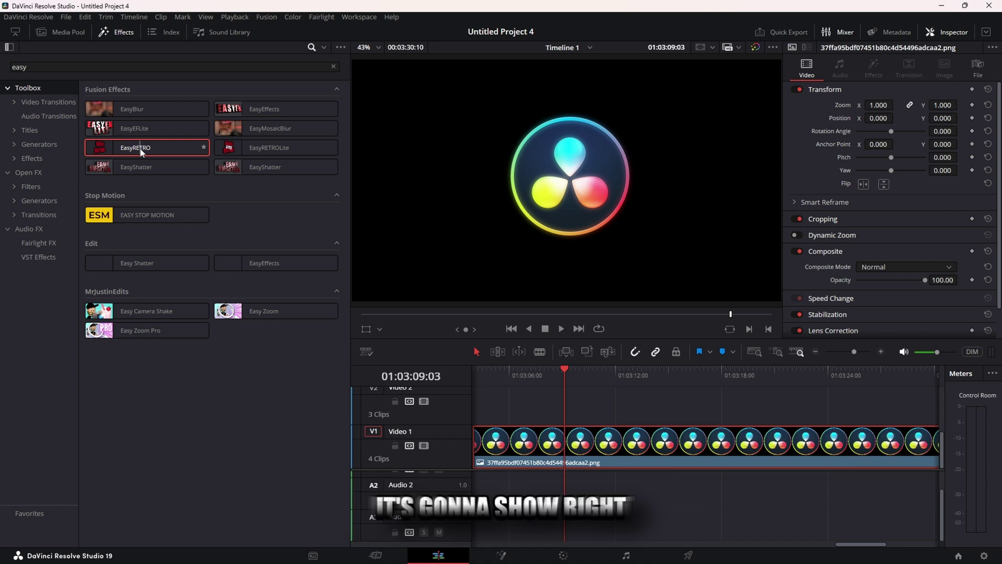
pyautogui.moveTo(141, 153); pyautogui.dragTo(574, 449)
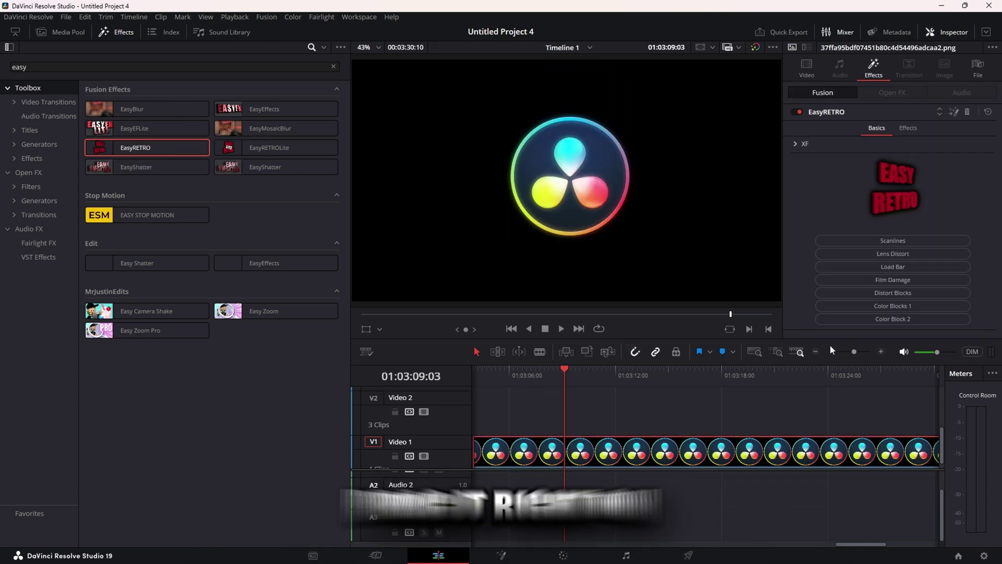
pyautogui.moveTo(852, 353); pyautogui.dragTo(853, 353)
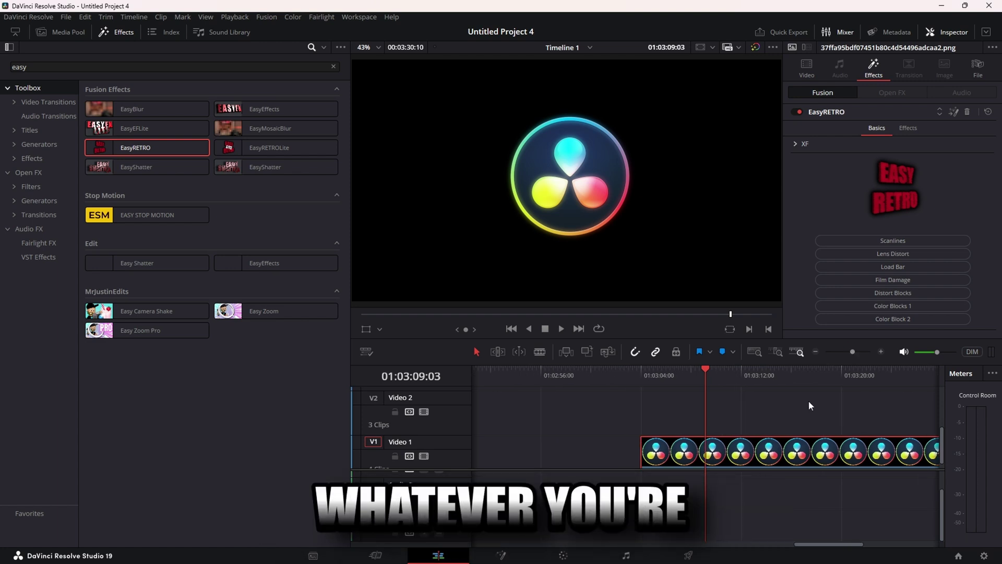
pyautogui.moveTo(789, 457); pyautogui.dragTo(697, 457)
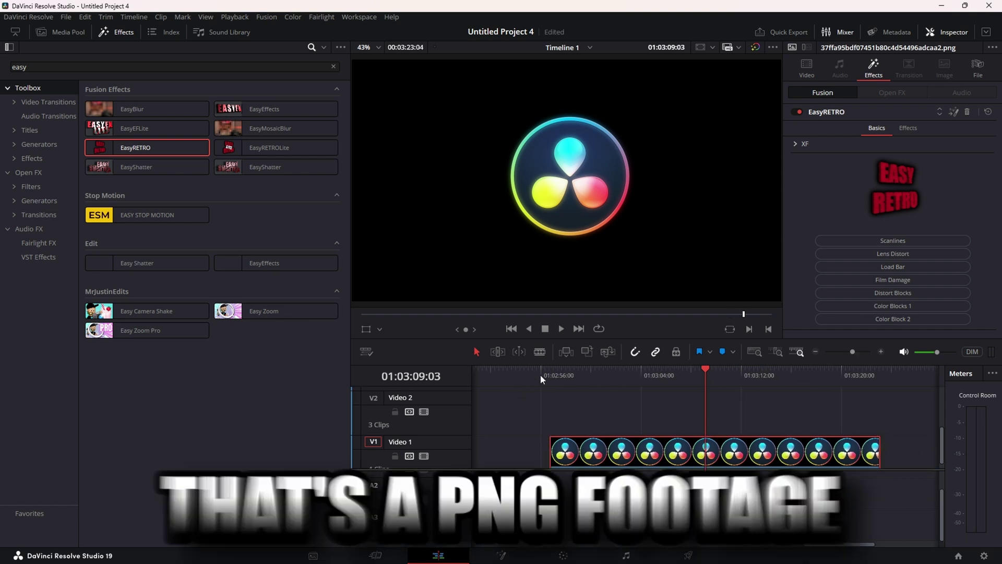
pyautogui.click(551, 375)
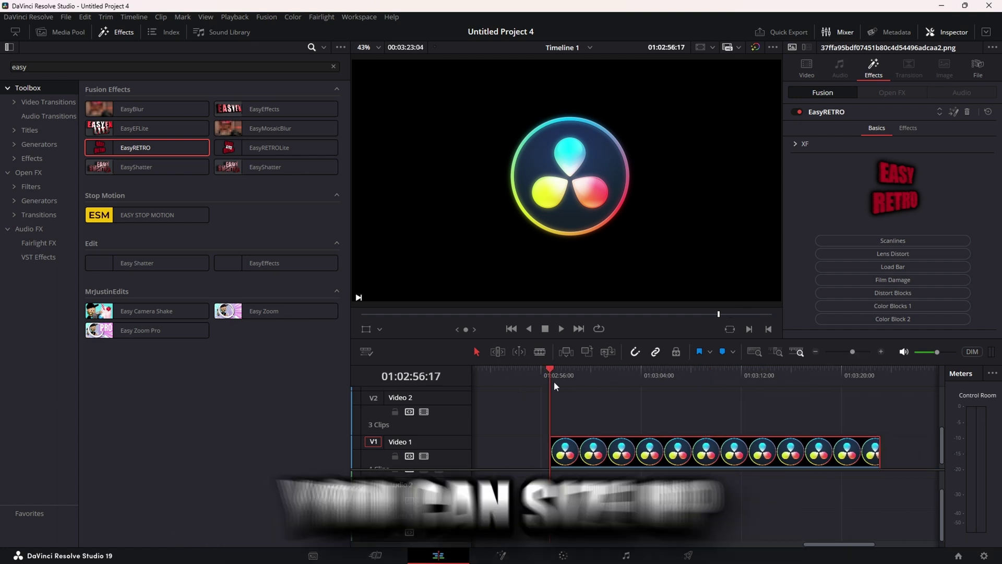
# Step: Shrink the logo to Size 0.78 and center it at 0.292117, 0.62534 toward the upper left
pyautogui.moveTo(856, 139); pyautogui.dragTo(866, 139)
pyautogui.moveTo(882, 82); pyautogui.dragTo(854, 83)
pyautogui.moveTo(981, 82); pyautogui.dragTo(992, 83)
pyautogui.moveTo(882, 82); pyautogui.dragTo(861, 83)
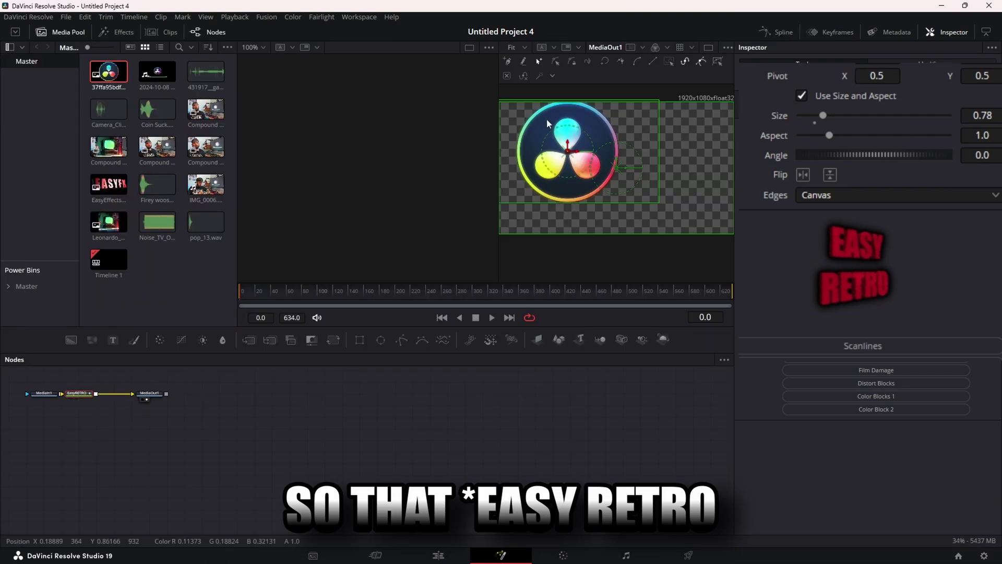
pyautogui.click(783, 30)
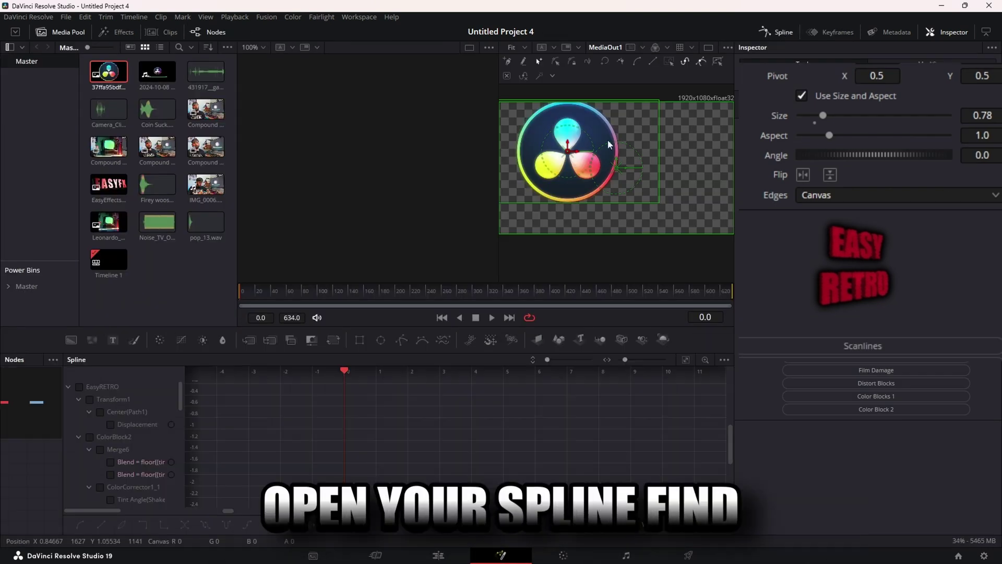
pyautogui.click(89, 399)
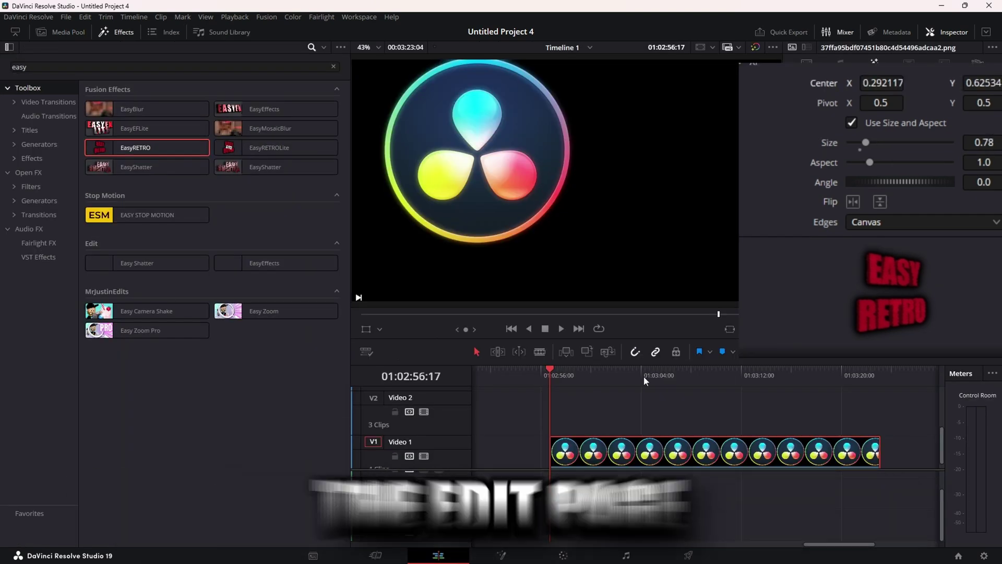
# Step: Enable EasyRETRO scanlines, reseed both seeds to 8867 and 17110, and scrub to preview
pyautogui.scroll(-5, 908, 198)
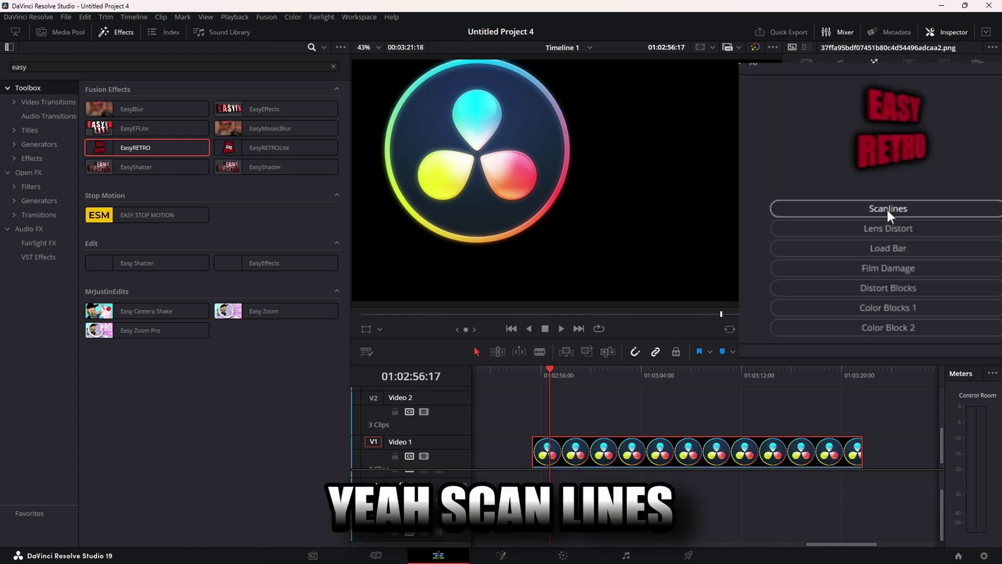
pyautogui.click(887, 208)
pyautogui.scroll(-3, 888, 157)
pyautogui.click(876, 153)
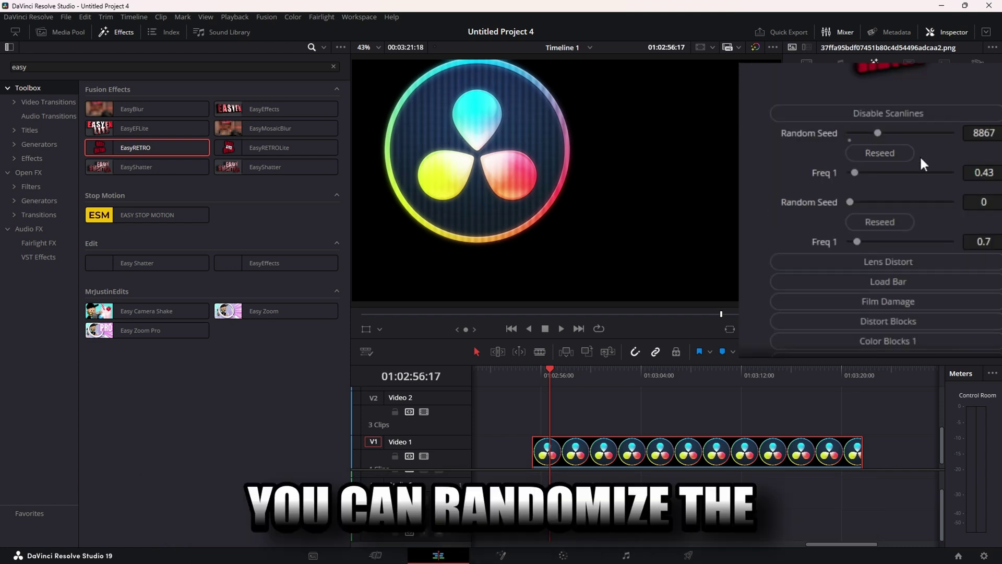
pyautogui.click(883, 222)
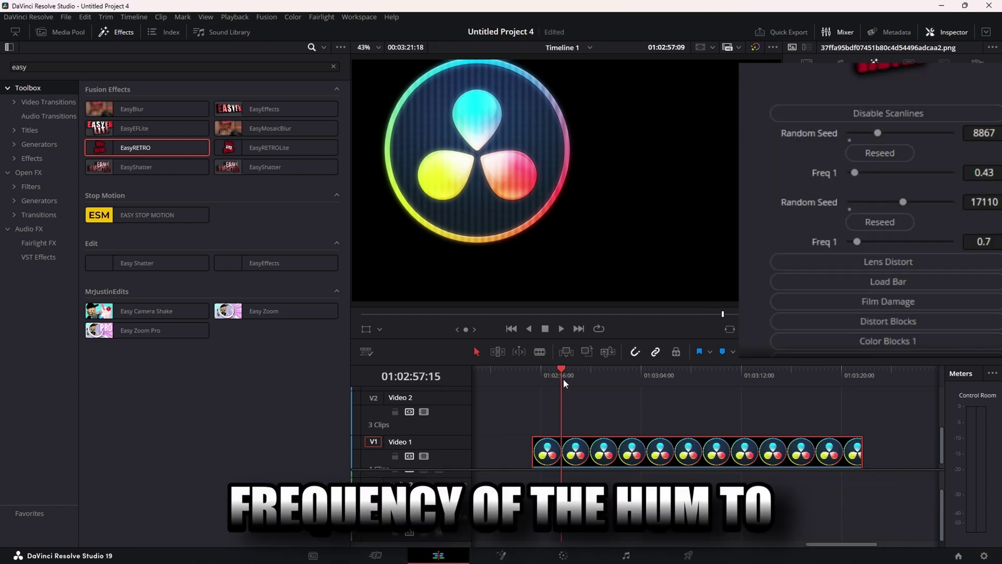
pyautogui.moveTo(604, 376); pyautogui.dragTo(573, 375)
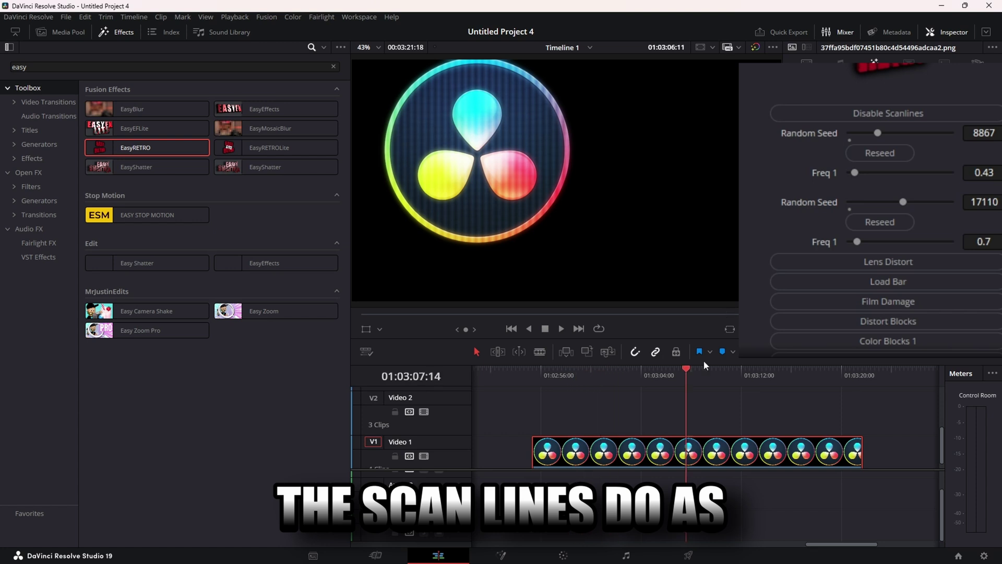
pyautogui.moveTo(792, 366); pyautogui.dragTo(607, 375)
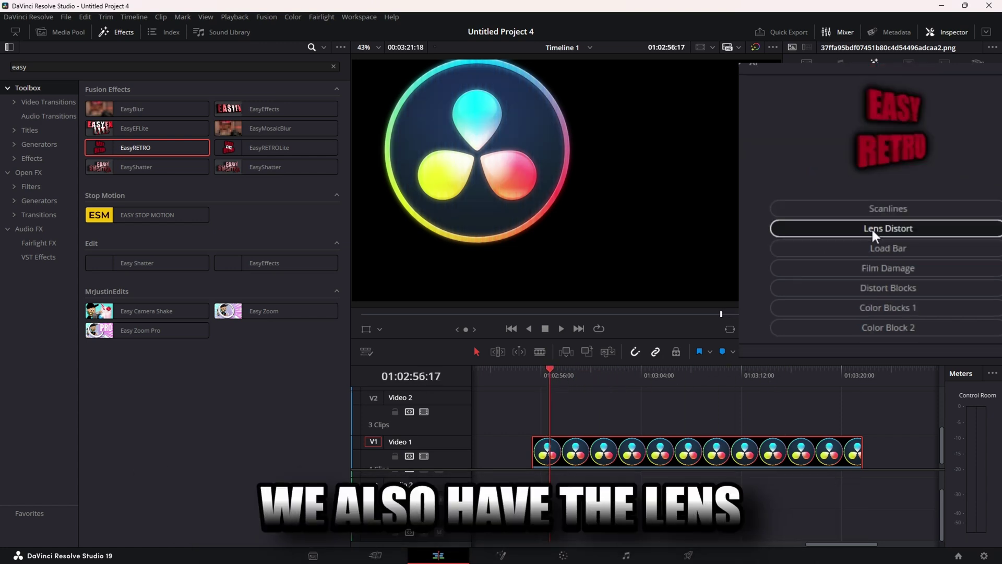
# Step: Turn on lens distortion with separate red, green and blue channel distortions and adjust each channel
pyautogui.click(873, 229)
pyautogui.click(916, 249)
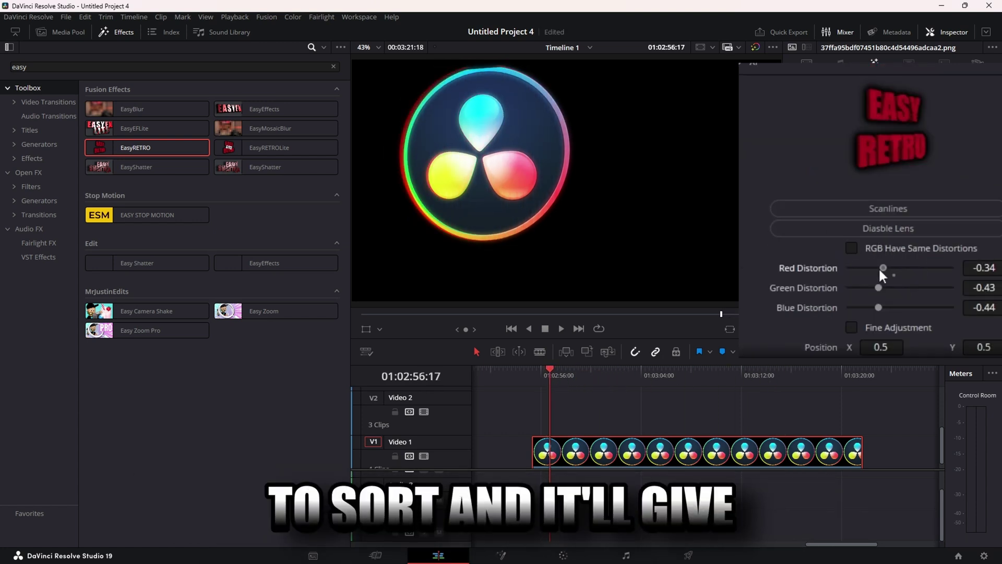
pyautogui.moveTo(889, 287)
pyautogui.mouseDown()
pyautogui.moveTo(873, 285)
pyautogui.moveTo(883, 287)
pyautogui.mouseUp()
pyautogui.moveTo(883, 268); pyautogui.dragTo(891, 268)
pyautogui.click(878, 307)
pyautogui.moveTo(878, 308); pyautogui.dragTo(891, 266)
# Step: Try a shared negative distortion, then return to separate channels: Red 0.4, Green 0.0, Blue -0.37
pyautogui.click(852, 248)
pyautogui.scroll(-2, 856, 248)
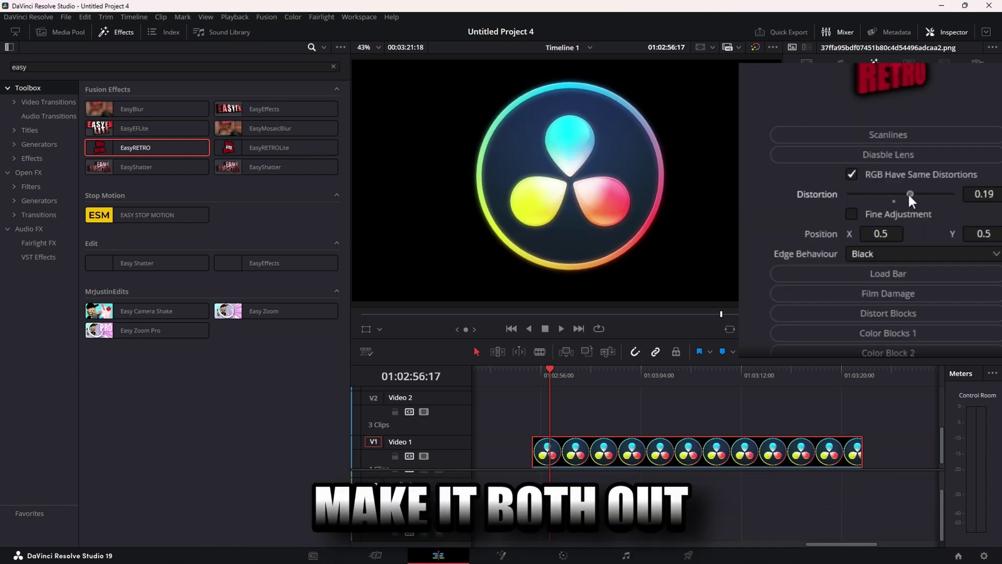
pyautogui.moveTo(909, 199); pyautogui.dragTo(856, 193)
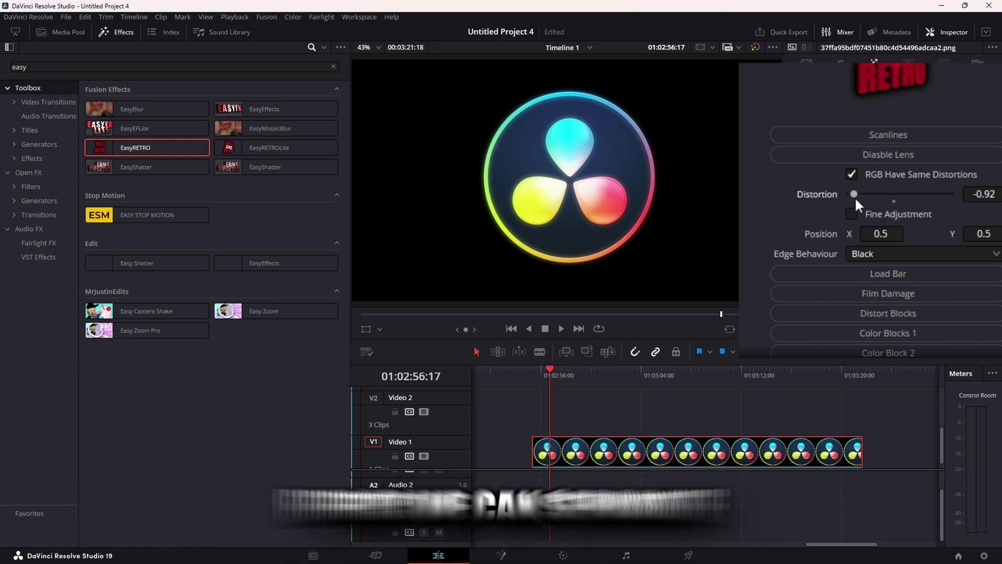
pyautogui.click(854, 175)
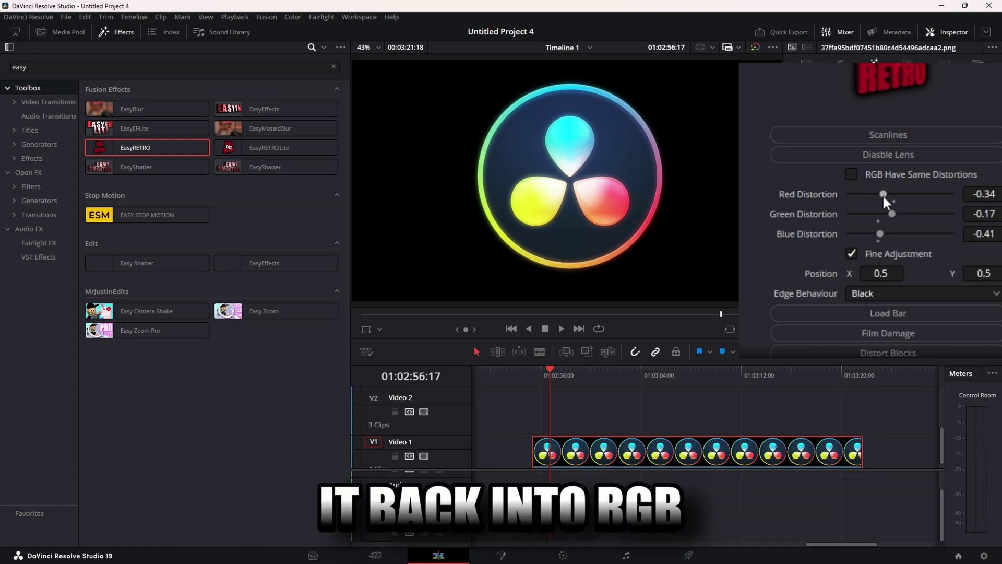
pyautogui.moveTo(882, 194); pyautogui.dragTo(878, 235)
pyautogui.click(851, 253)
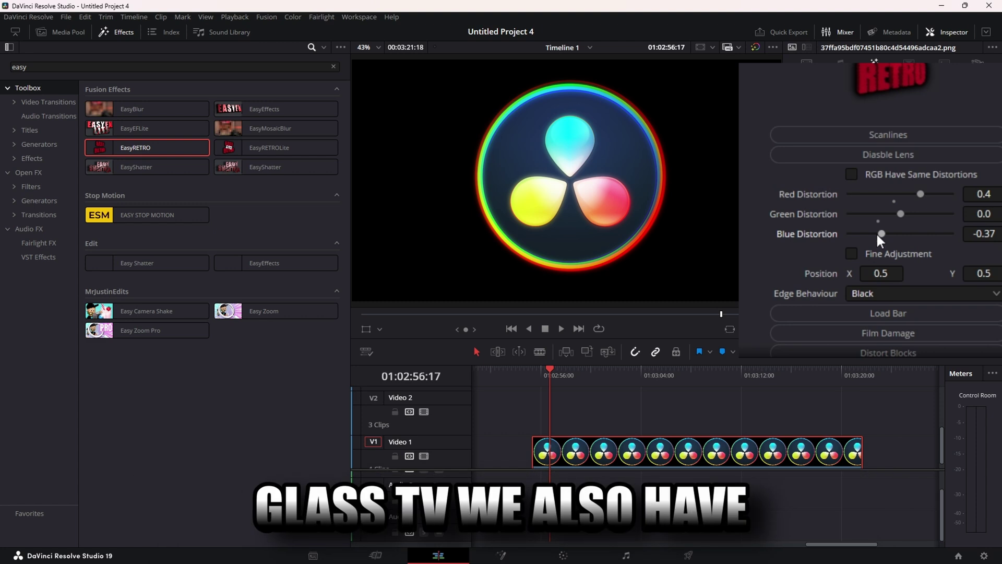
# Step: Turn on the loading bar overlay and scrub through the clip to watch it fill
pyautogui.scroll(-2, 876, 233)
pyautogui.click(879, 261)
pyautogui.moveTo(533, 376); pyautogui.dragTo(596, 369)
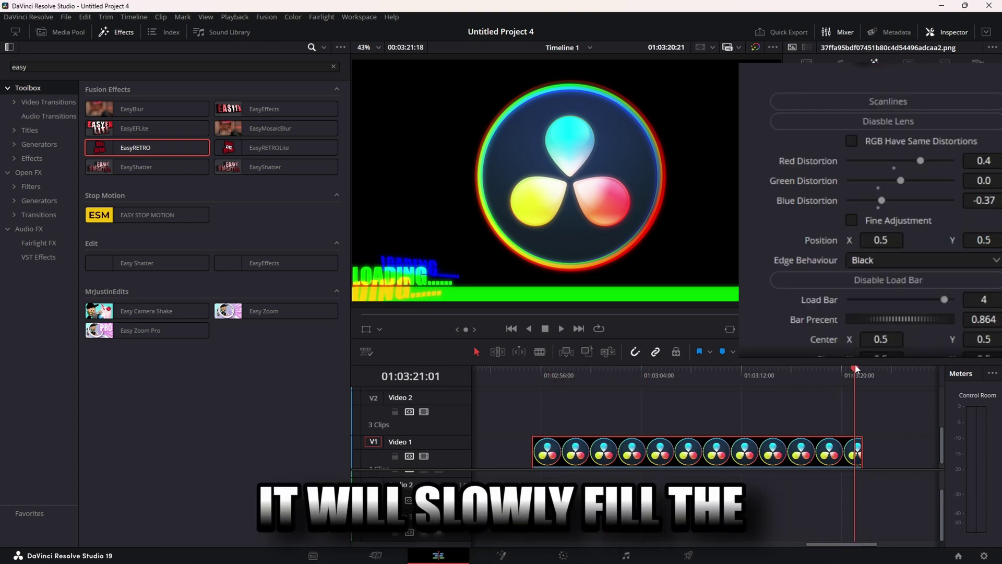
pyautogui.moveTo(856, 369); pyautogui.dragTo(859, 369)
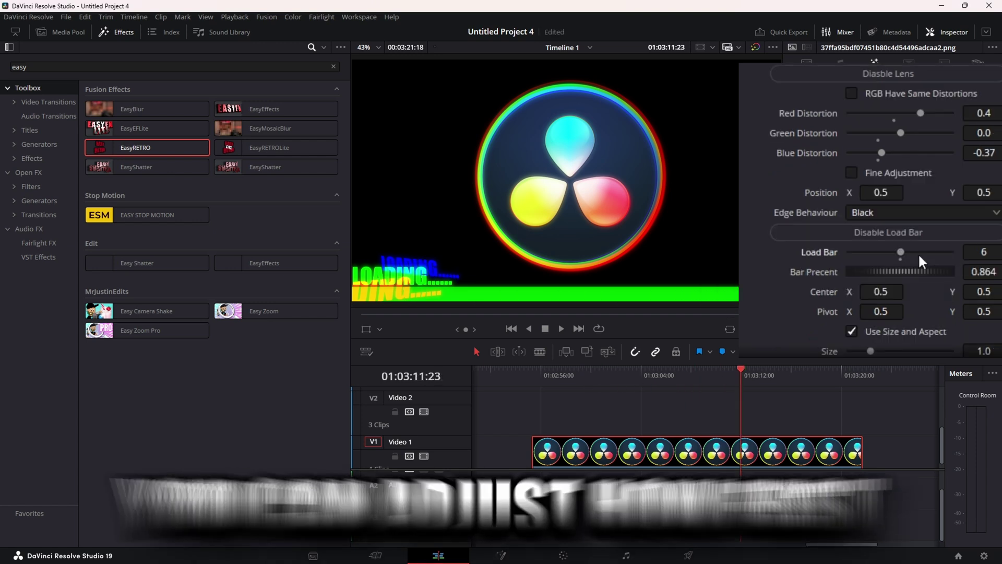
pyautogui.moveTo(660, 376); pyautogui.dragTo(682, 375)
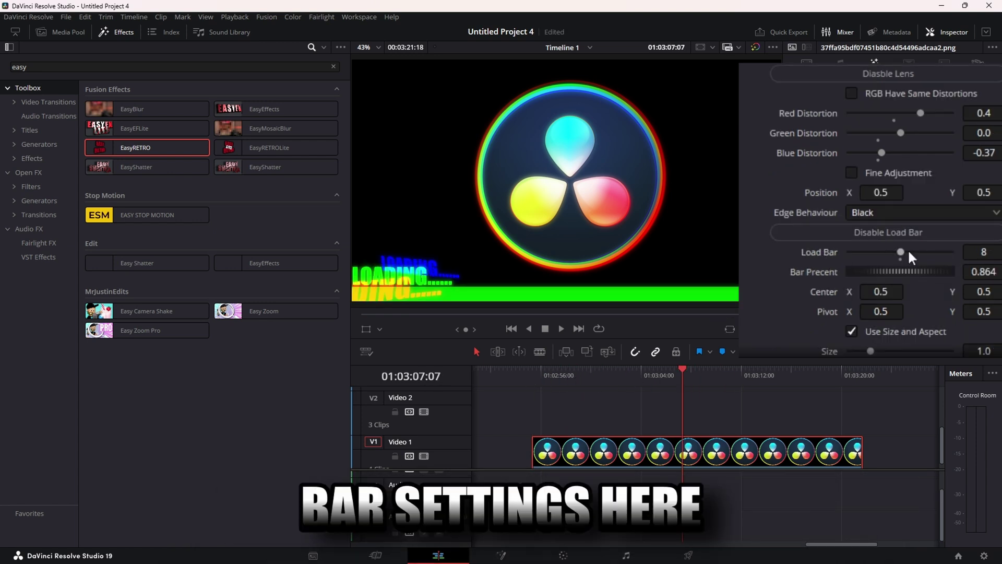
pyautogui.click(560, 375)
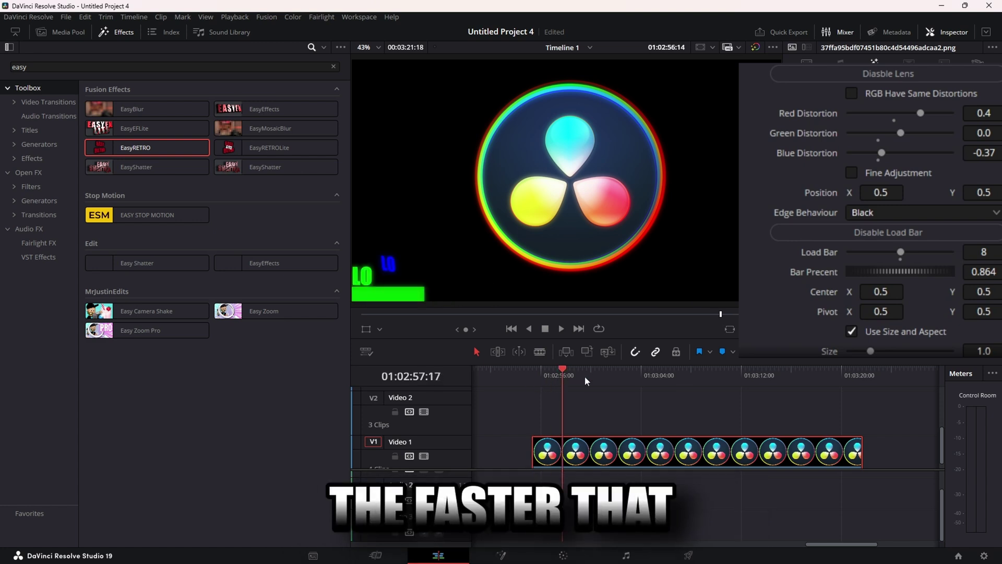
pyautogui.moveTo(585, 375); pyautogui.dragTo(692, 374)
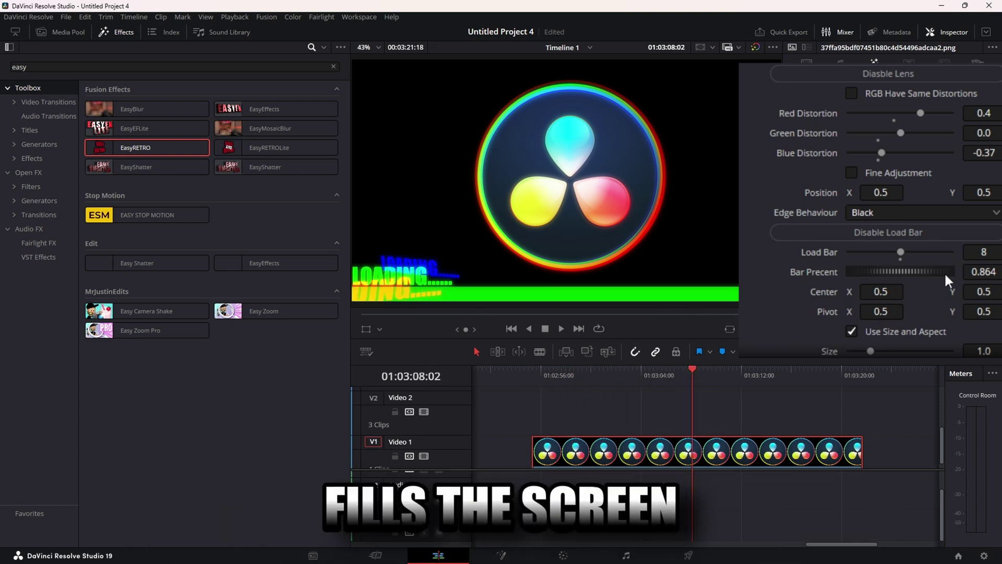
pyautogui.click(593, 374)
pyautogui.moveTo(579, 380); pyautogui.dragTo(824, 379)
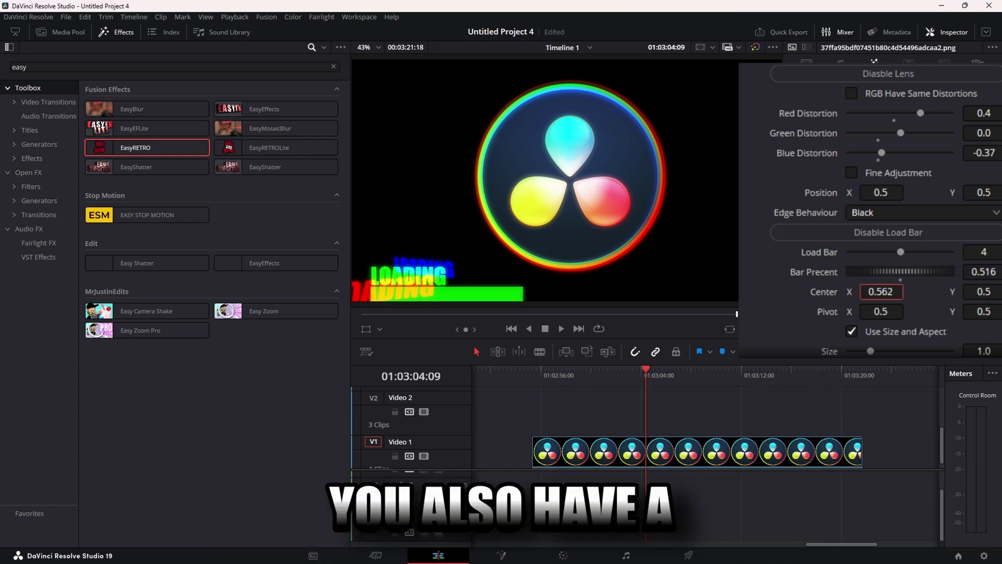
# Step: Center the loading bar at 0.668, 0.784 and bring up its Background Color chooser
pyautogui.moveTo(881, 292); pyautogui.dragTo(887, 291)
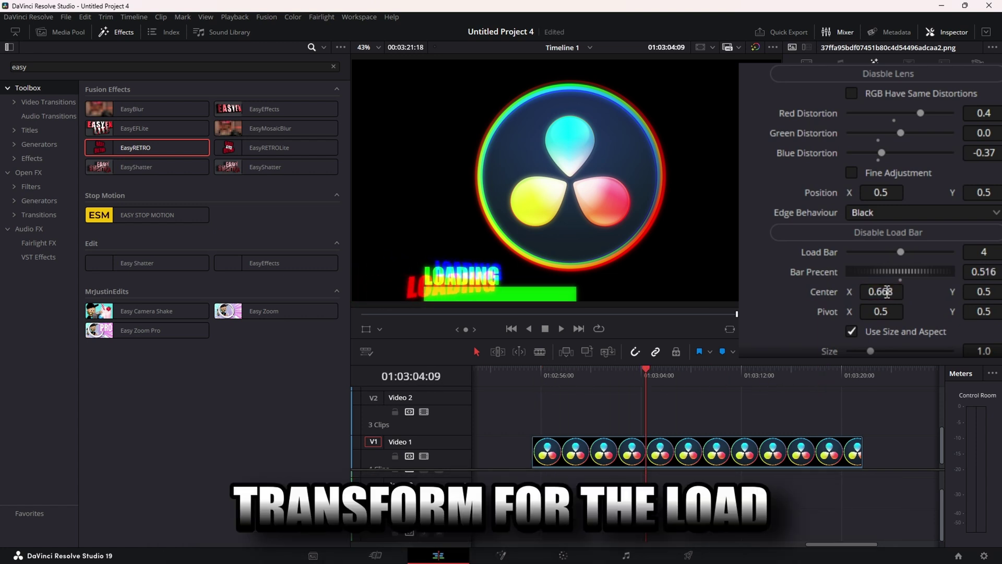
pyautogui.moveTo(983, 287); pyautogui.dragTo(999, 286)
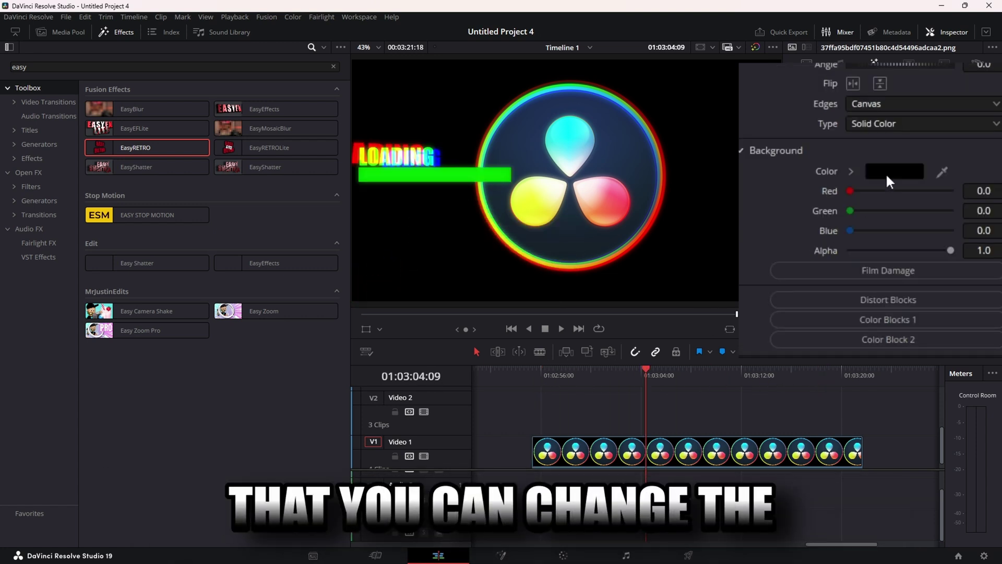
pyautogui.click(888, 172)
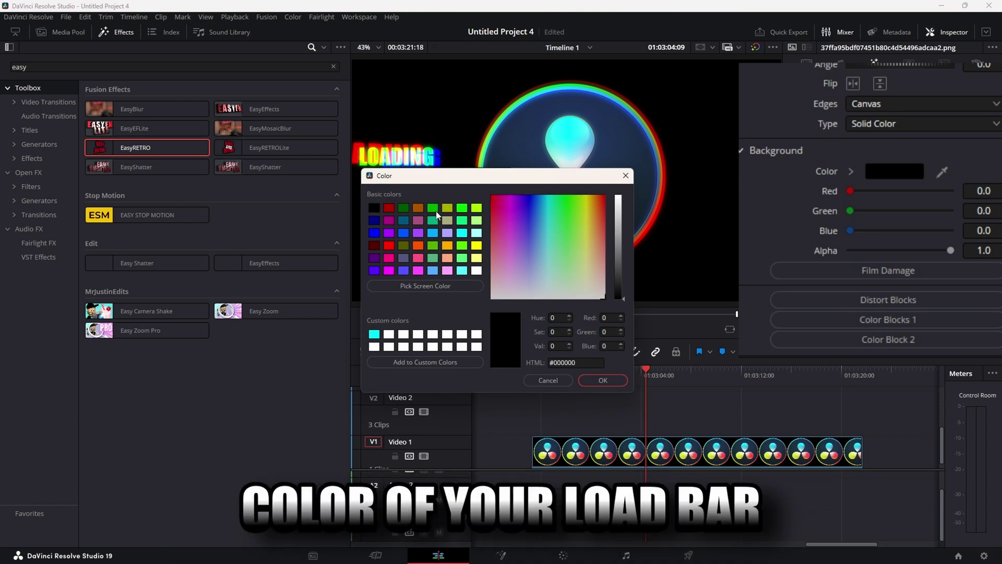
# Step: Turn on film damage over the logo with the Vivid Light apply mode
pyautogui.click(403, 209)
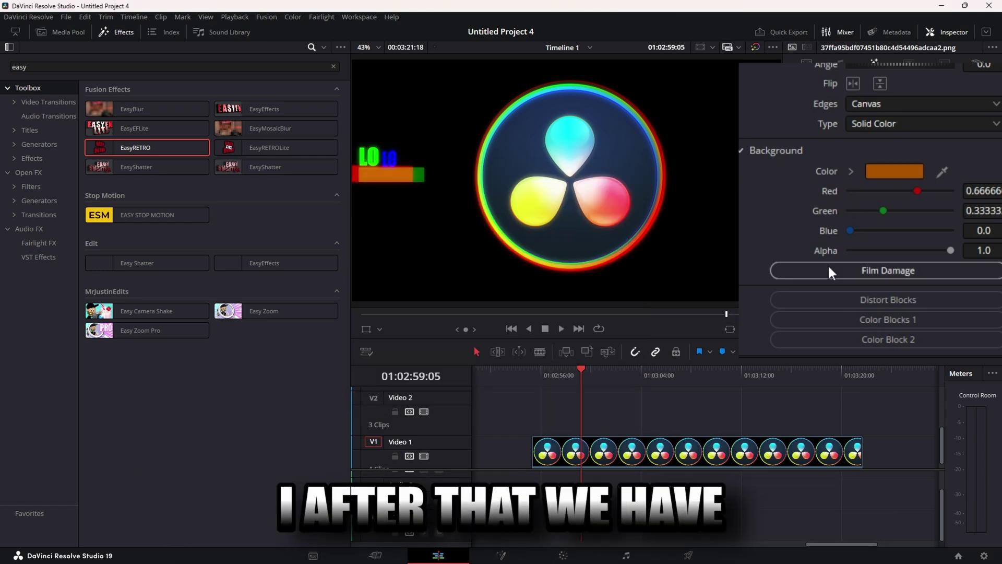
pyautogui.click(827, 267)
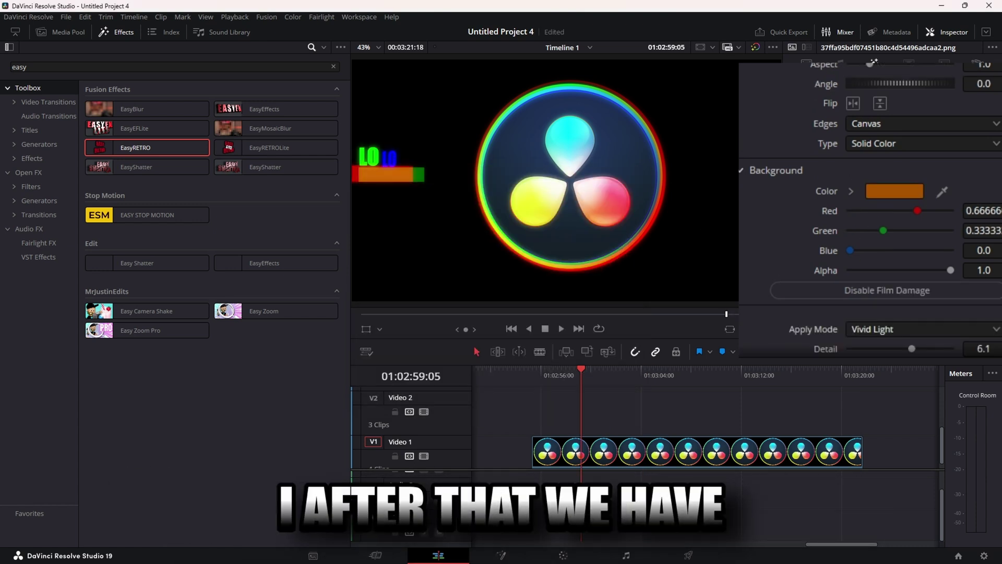
pyautogui.scroll(-3, 941, 246)
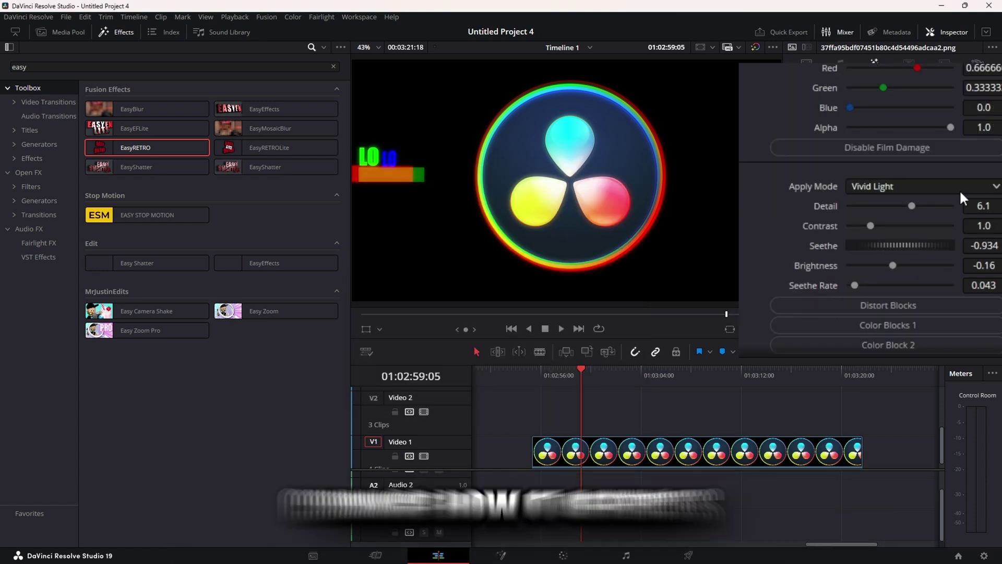
pyautogui.click(919, 186)
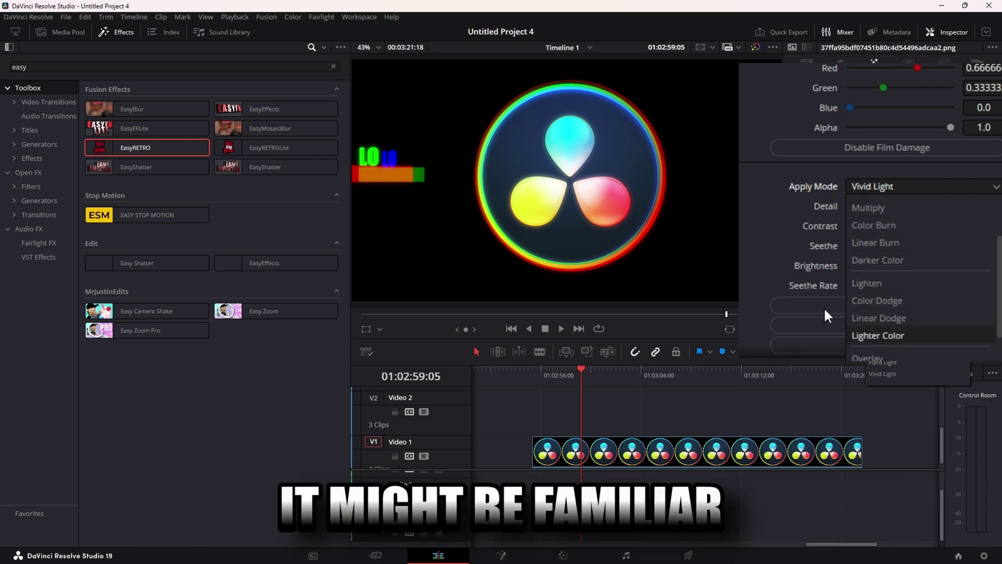
pyautogui.scroll(1, 891, 331)
pyautogui.scroll(-3, 892, 334)
pyautogui.click(891, 340)
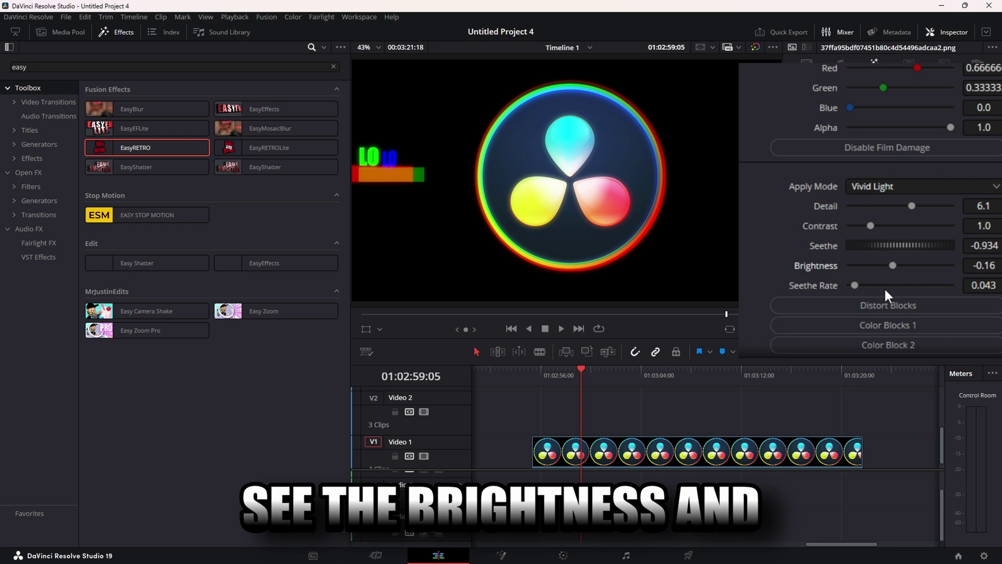
# Step: Enable Distort Blocks, Color Blocks 1 and Color Block 2, then preview a later frame
pyautogui.click(893, 305)
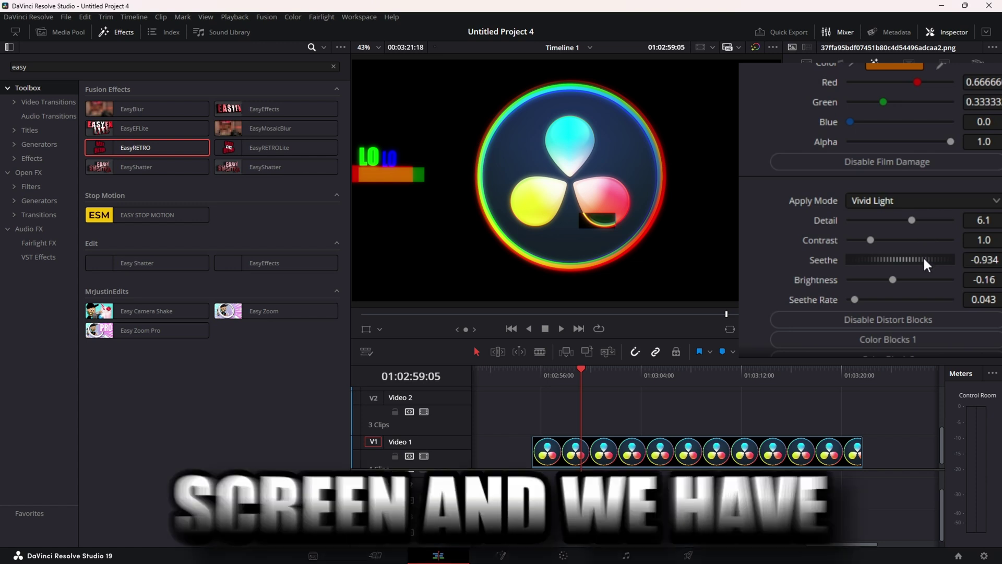
pyautogui.scroll(-1, 922, 256)
pyautogui.scroll(1, 928, 320)
pyautogui.click(874, 339)
pyautogui.scroll(-1, 872, 326)
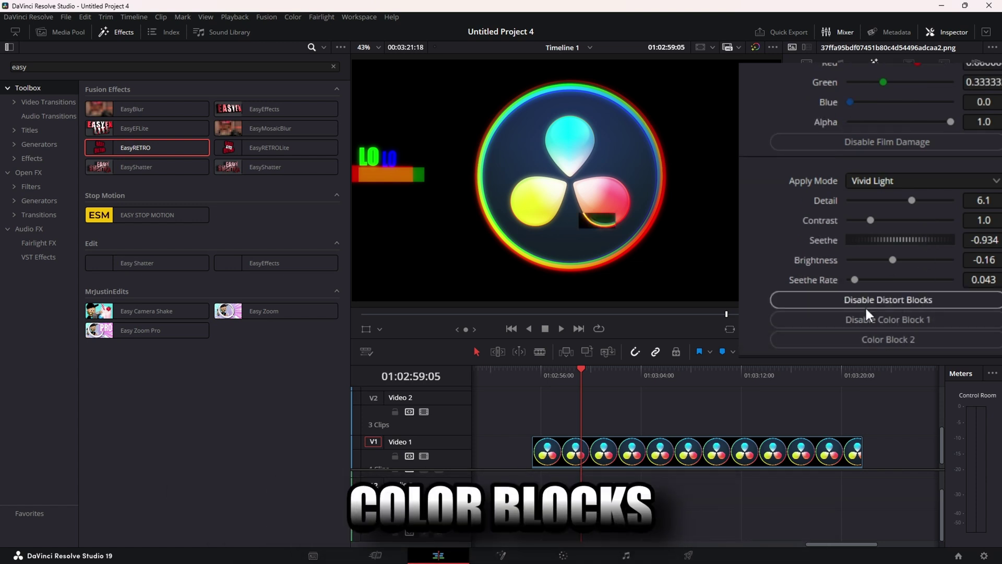
pyautogui.click(890, 336)
pyautogui.click(595, 375)
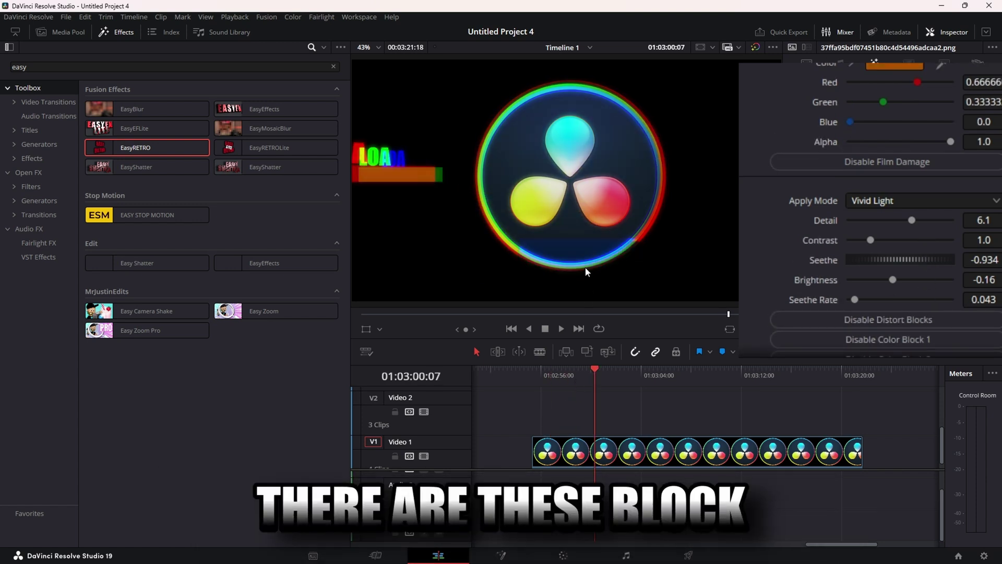
# Step: Adjust the logo's Z Move, Pivot and Z Pivot, and shift its Center X to the right
pyautogui.scroll(5, 828, 143)
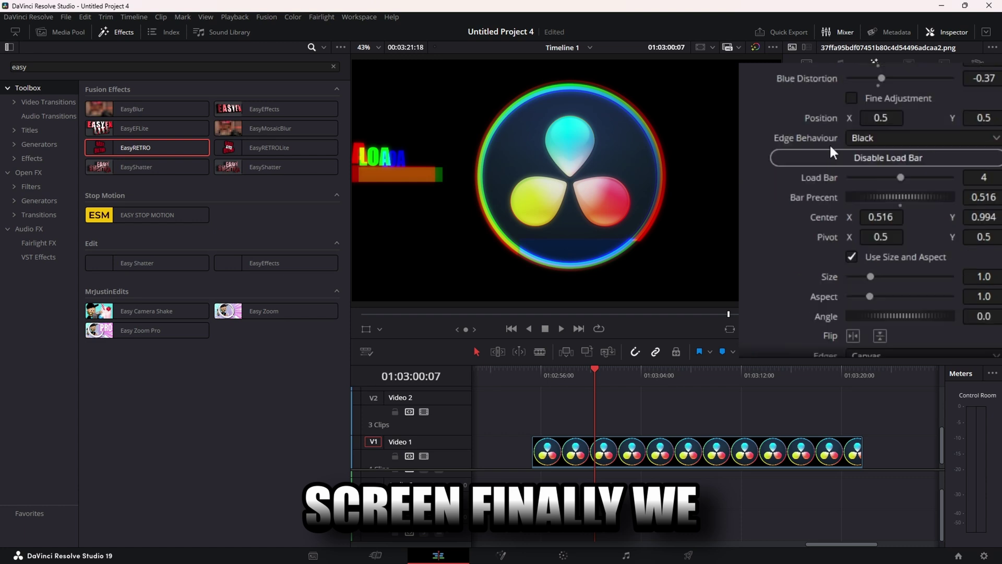
pyautogui.scroll(-6, 827, 139)
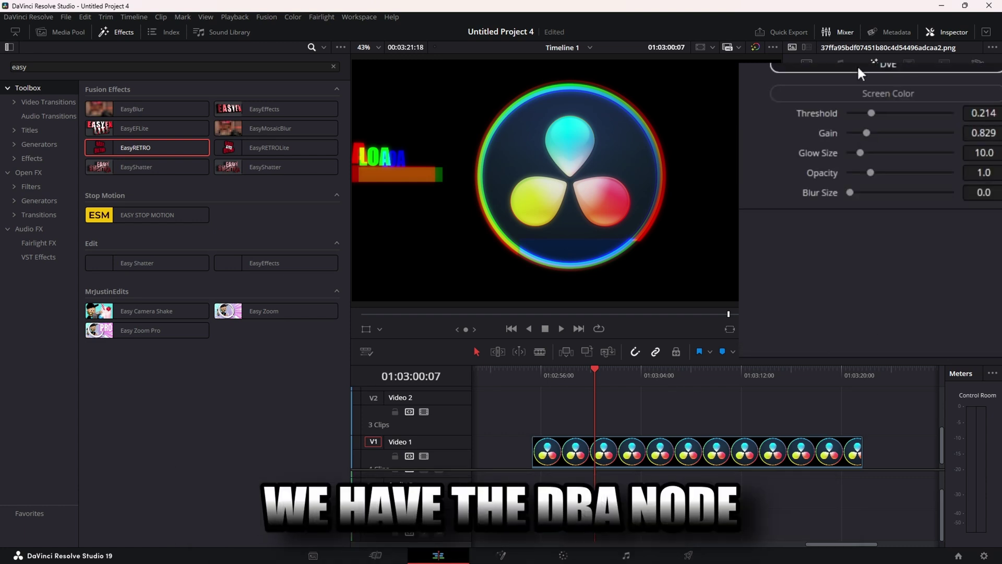
pyautogui.scroll(3, 857, 65)
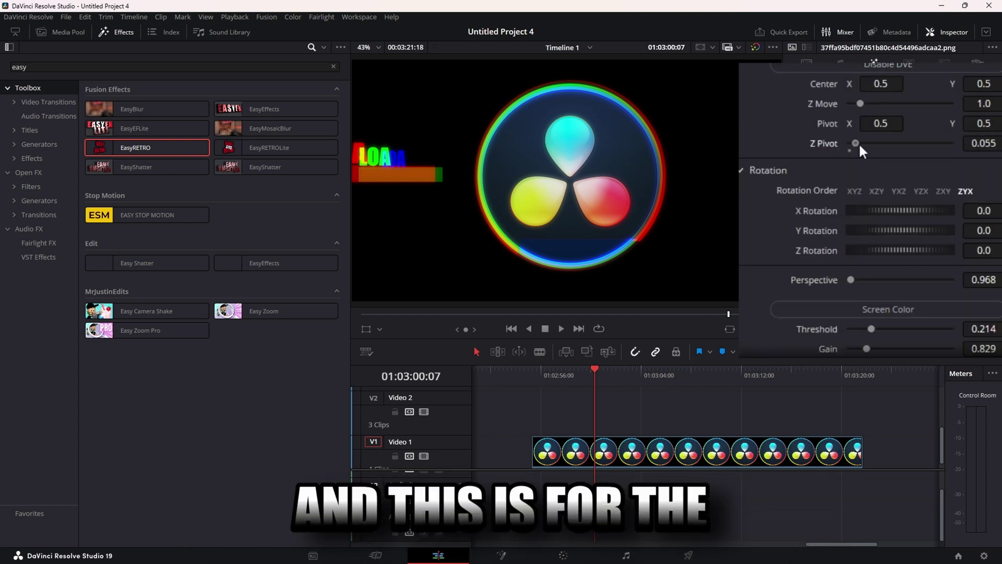
pyautogui.moveTo(860, 104); pyautogui.dragTo(866, 98)
pyautogui.moveTo(984, 123); pyautogui.dragTo(994, 123)
pyautogui.moveTo(856, 143); pyautogui.dragTo(875, 143)
pyautogui.moveTo(881, 83); pyautogui.dragTo(994, 83)
pyautogui.moveTo(881, 84); pyautogui.dragTo(903, 84)
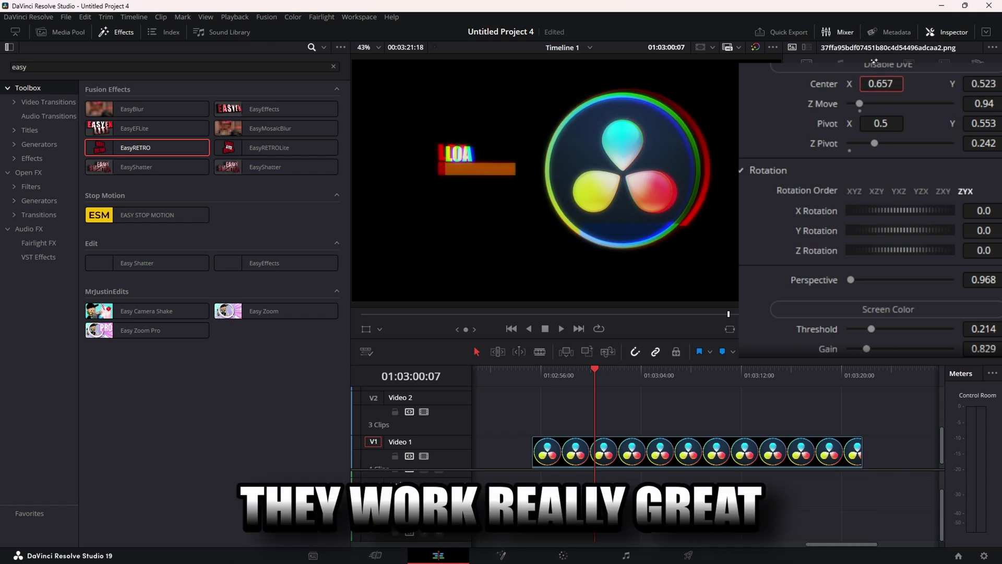
# Step: Tilt the logo in 3D to X Rotation 15.7 and Y Rotation -23.5, with Z Pivot 0.156
pyautogui.moveTo(892, 231)
pyautogui.mouseDown()
pyautogui.moveTo(926, 228)
pyautogui.moveTo(888, 230)
pyautogui.mouseUp()
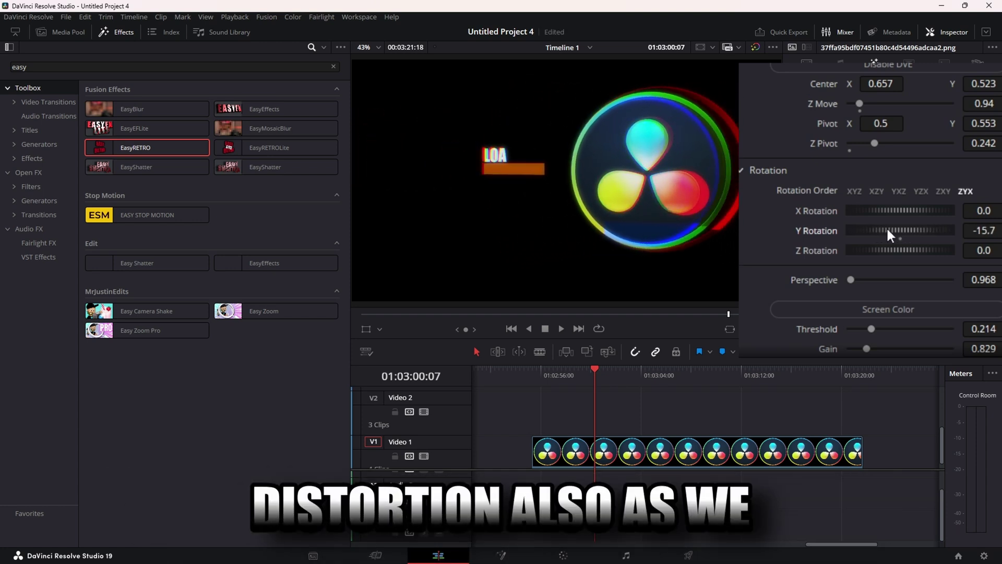
pyautogui.moveTo(874, 143); pyautogui.dragTo(866, 143)
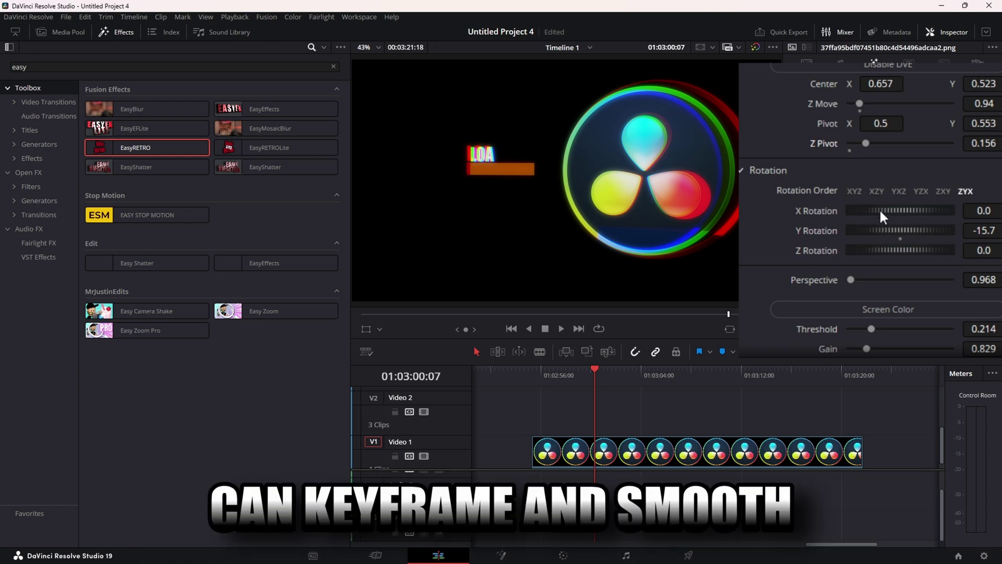
pyautogui.moveTo(888, 230); pyautogui.dragTo(906, 210)
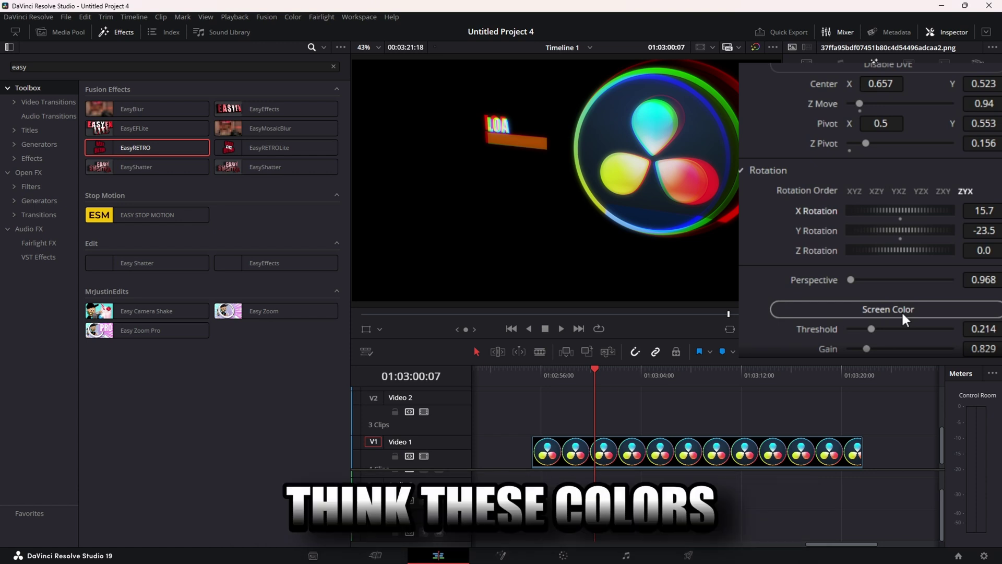
# Step: Turn on Screen Color and shift the tint toward purple on the colour wheel
pyautogui.click(901, 312)
pyautogui.scroll(-4, 871, 280)
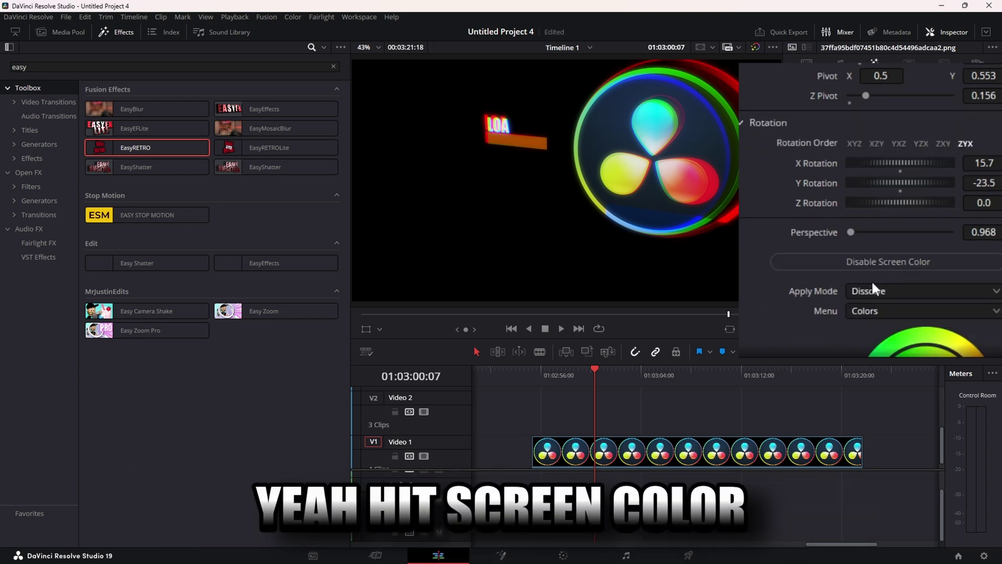
pyautogui.scroll(-3, 966, 266)
pyautogui.moveTo(926, 207); pyautogui.dragTo(916, 250)
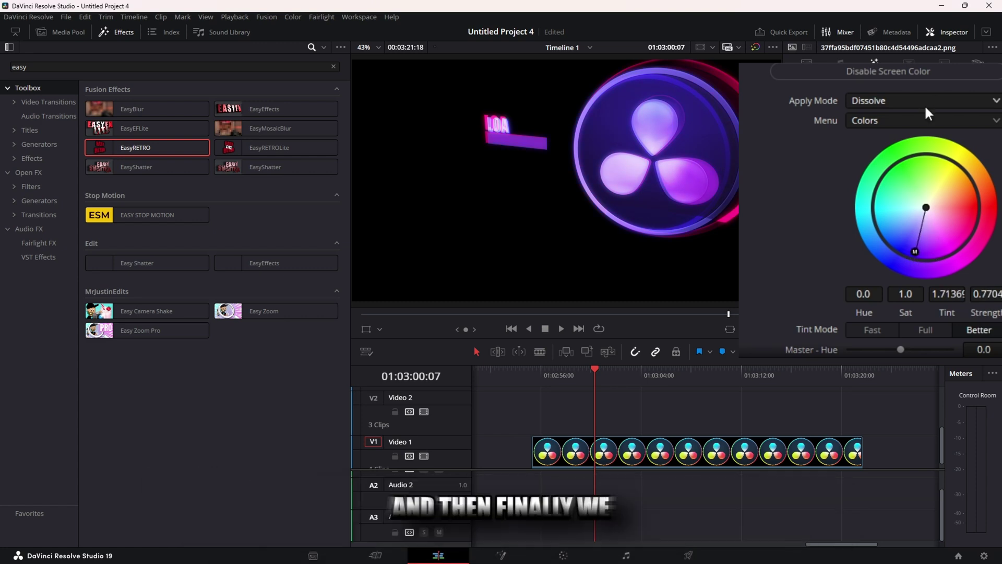
# Step: Adjust glow threshold and gain, then set Glow Size 21.9, Opacity 0.35 and Blur Size 11.7
pyautogui.scroll(-5, 861, 235)
pyautogui.moveTo(872, 260); pyautogui.dragTo(883, 259)
pyautogui.moveTo(866, 280); pyautogui.dragTo(897, 260)
pyautogui.moveTo(862, 299)
pyautogui.mouseDown()
pyautogui.moveTo(873, 300)
pyautogui.moveTo(864, 319)
pyautogui.moveTo(853, 319)
pyautogui.mouseUp()
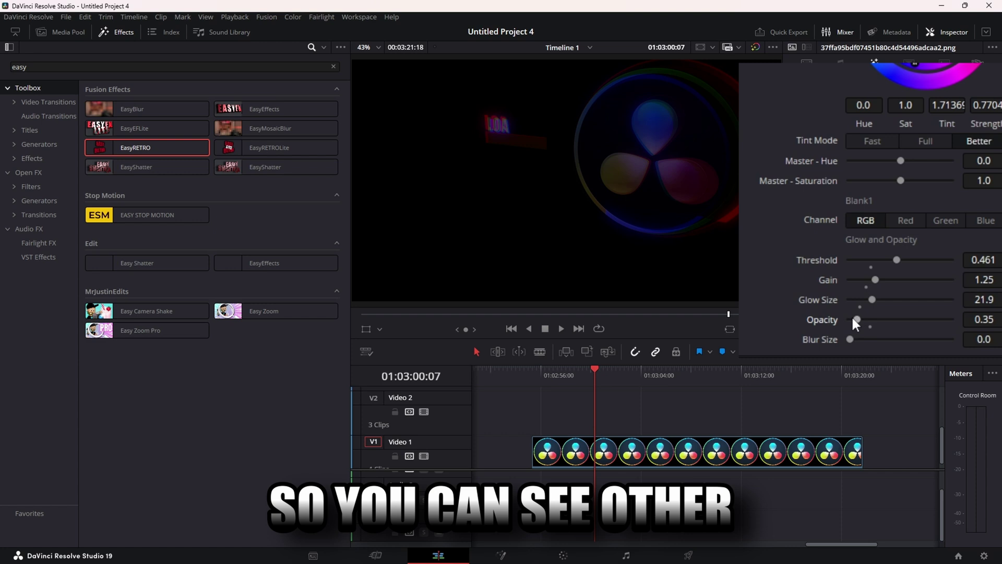
pyautogui.moveTo(850, 340); pyautogui.dragTo(870, 340)
pyautogui.scroll(5, 870, 337)
# Step: Apply EasyRETRO to the 1920 Glitch.mov clip and raise its Size to fill the frame
pyautogui.hotkey('ctrl', '=')
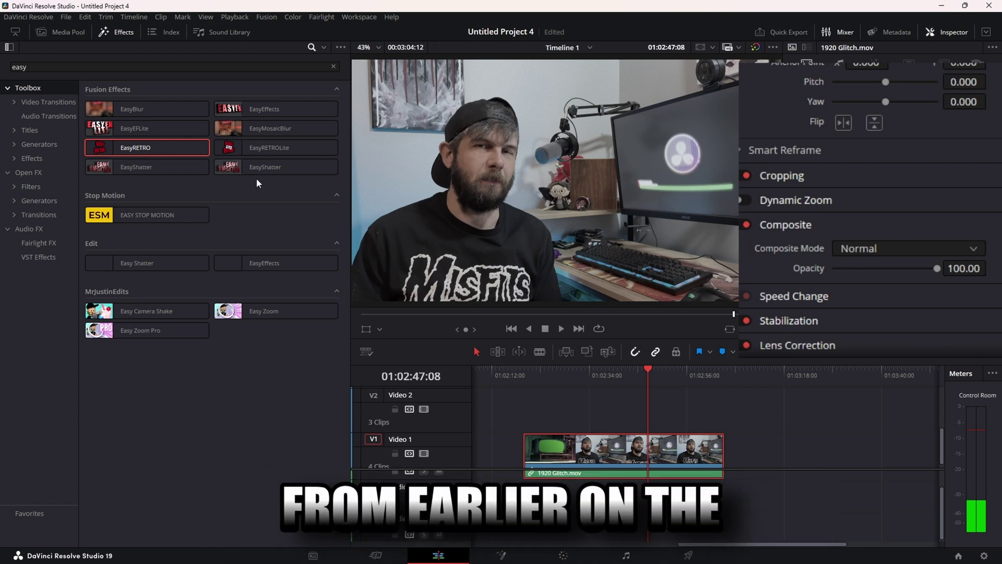
pyautogui.moveTo(158, 139); pyautogui.dragTo(628, 450)
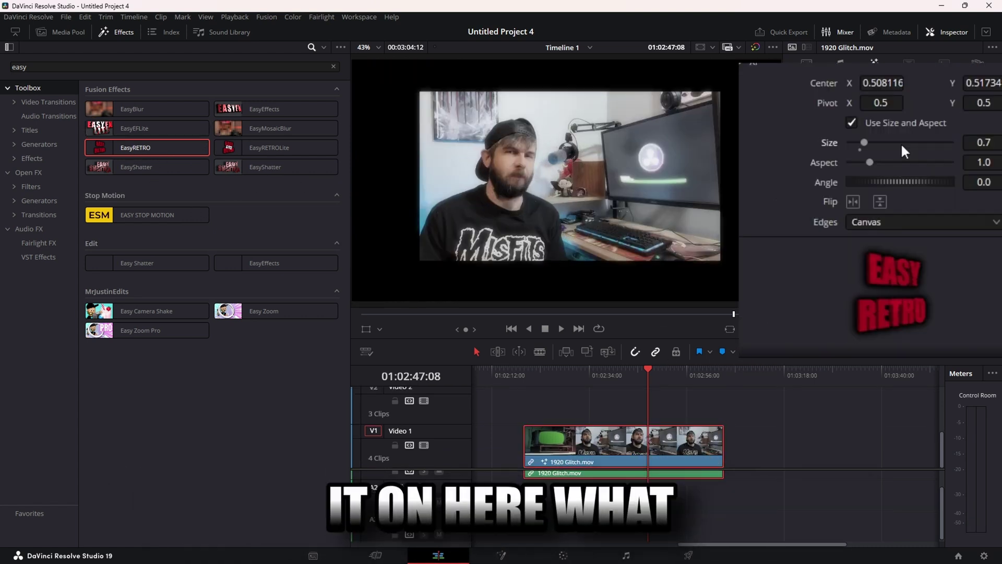
pyautogui.moveTo(901, 142); pyautogui.dragTo(906, 143)
pyautogui.scroll(-3, 876, 284)
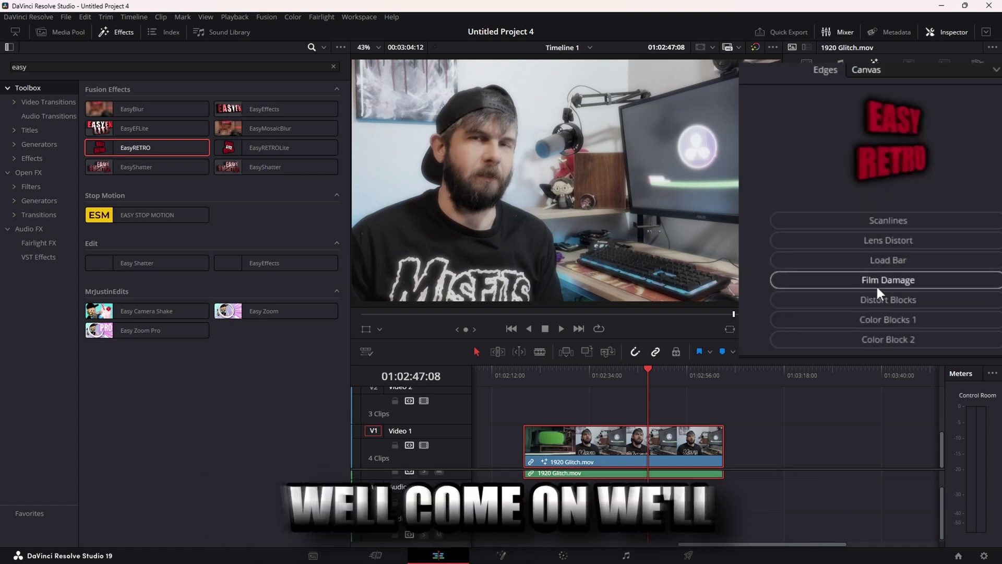
# Step: Add scanlines and lens distortion to the webcam clip, trying then removing the loading bar
pyautogui.click(882, 218)
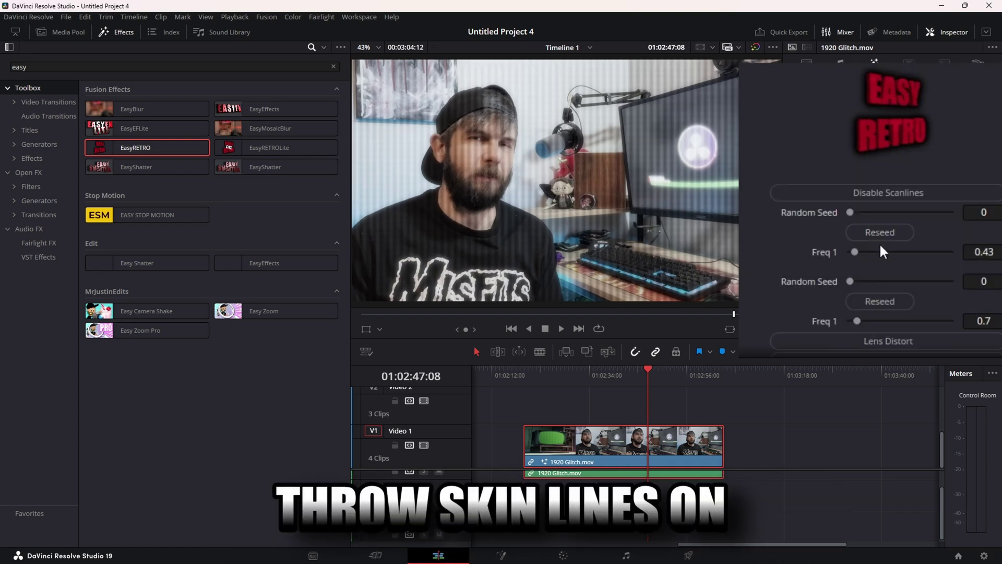
pyautogui.scroll(-2, 882, 261)
pyautogui.click(897, 292)
pyautogui.scroll(-2, 893, 295)
pyautogui.click(895, 293)
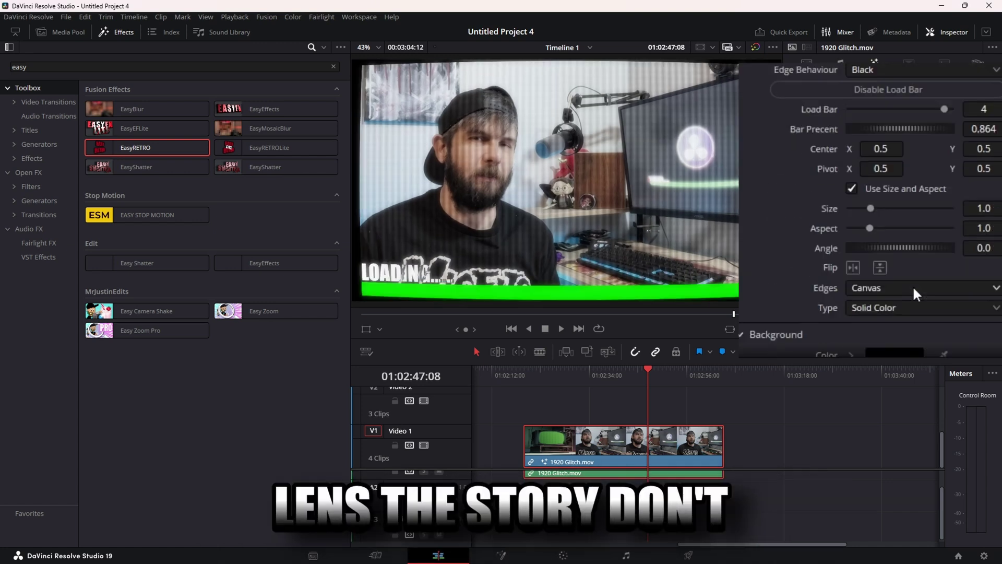
pyautogui.scroll(-3, 912, 285)
pyautogui.scroll(3, 916, 235)
pyautogui.click(923, 141)
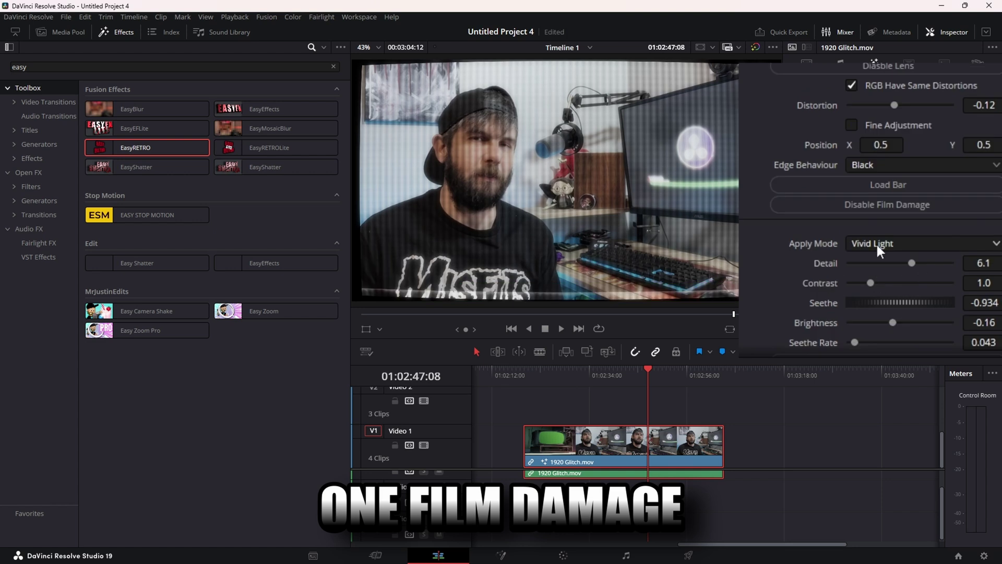
pyautogui.scroll(-2, 875, 242)
# Step: Enable Color Block 2 and set the glow to Blur Size 2.3 and Glow Size 14.8
pyautogui.click(910, 338)
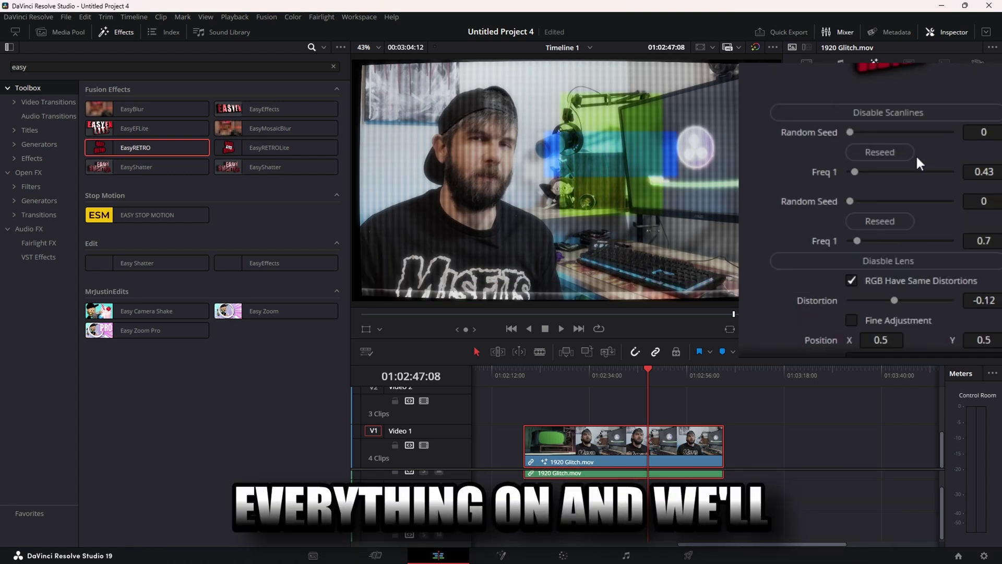
pyautogui.scroll(-10, 918, 163)
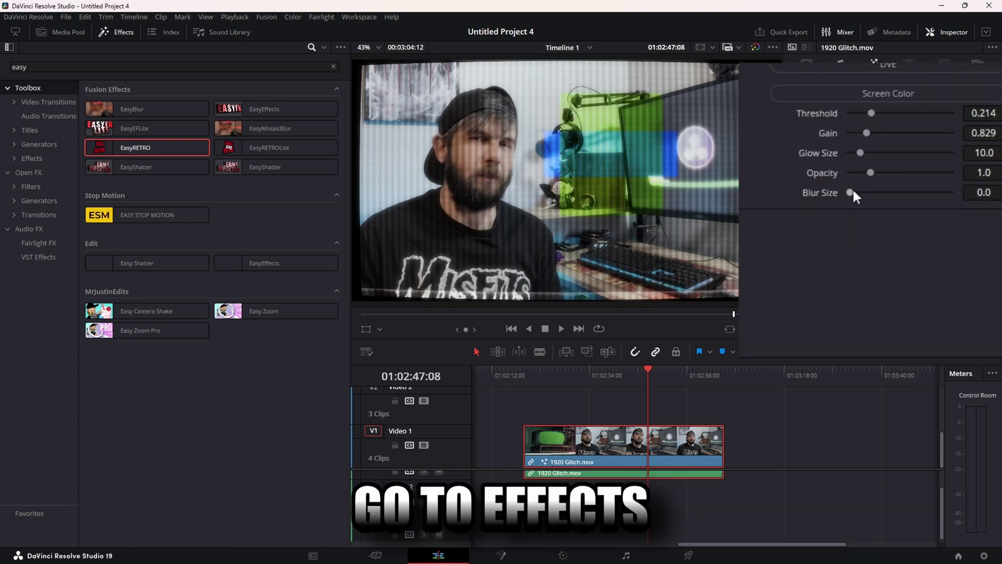
pyautogui.moveTo(853, 191); pyautogui.dragTo(854, 191)
pyautogui.moveTo(860, 153); pyautogui.dragTo(867, 151)
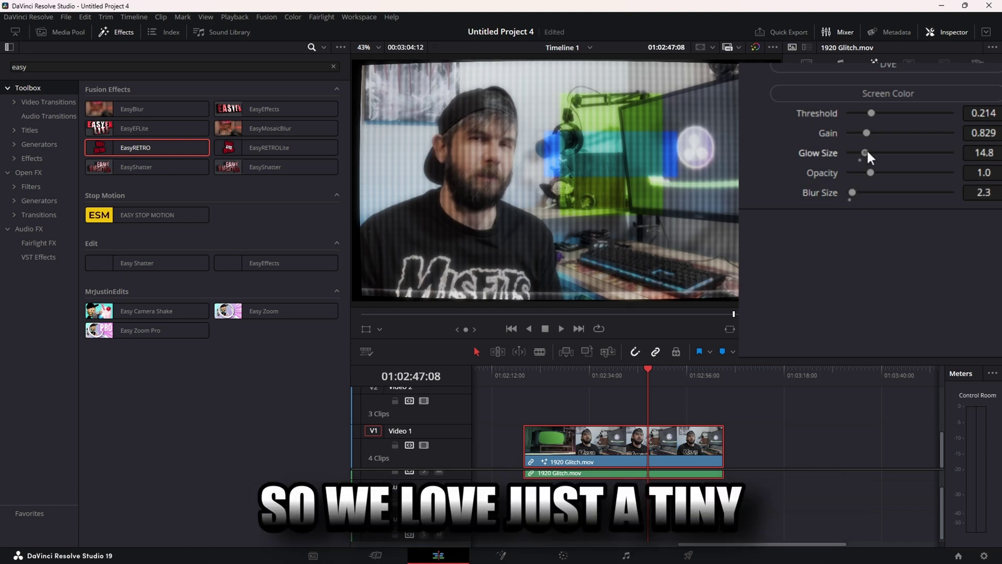
pyautogui.click(610, 374)
pyautogui.press('space')
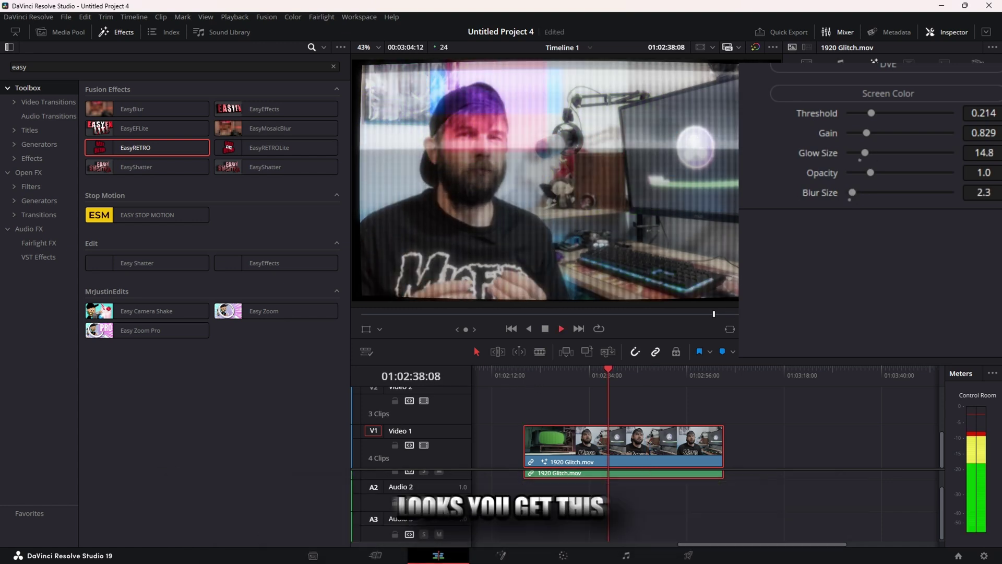